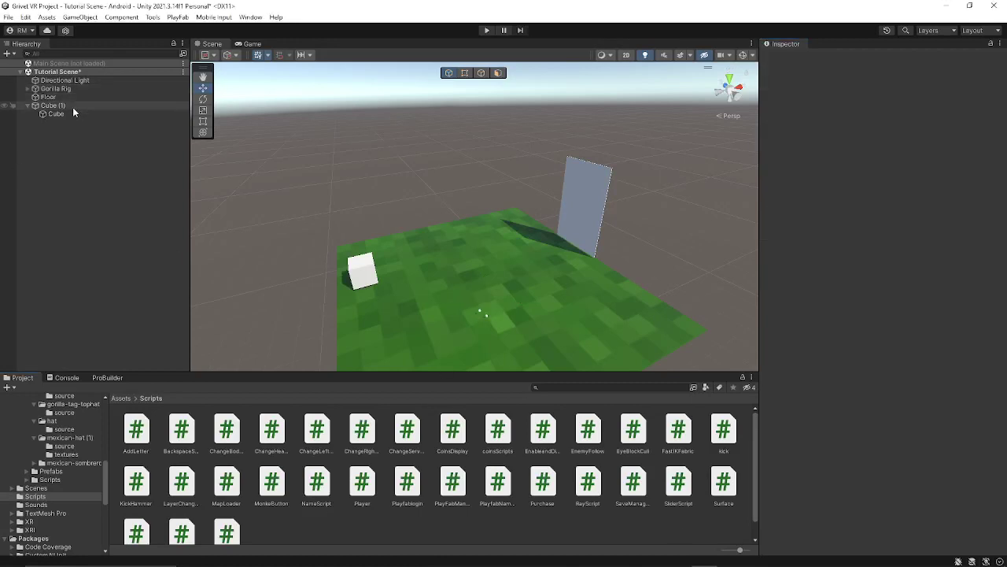
# Delete the Cube (1) object together with its child Cube from the scene.
pyautogui.click(63, 105)
pyautogui.rightClick(63, 106)
pyautogui.click(102, 187)
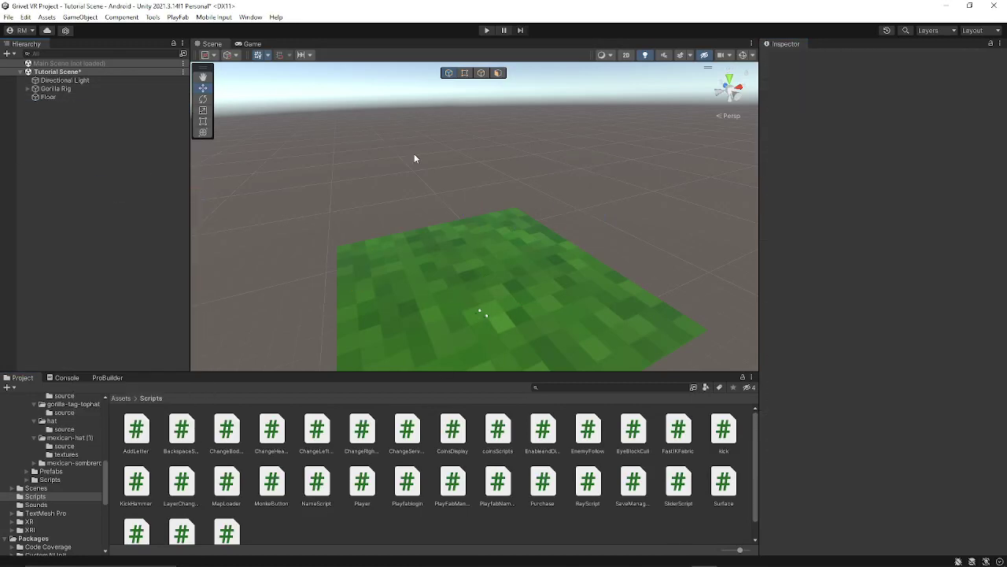
# Examine the code of the coinsScripts, Purchase and CoinsDisplay scripts in the project's Scripts folder.
pyautogui.moveTo(502, 202); pyautogui.dragTo(601, 245, button='right')
pyautogui.press('w')
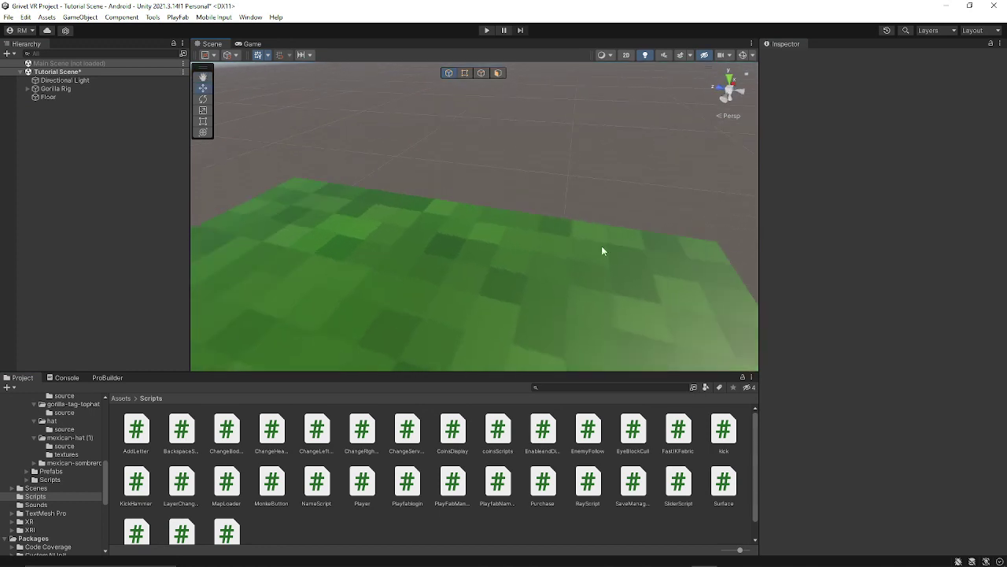
pyautogui.moveTo(464, 362); pyautogui.dragTo(465, 313, button='right')
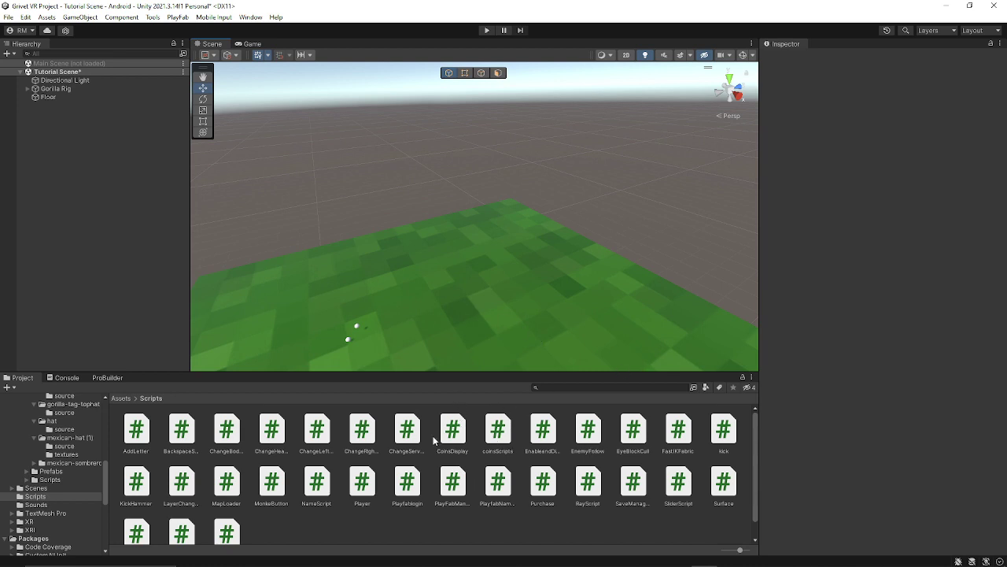
pyautogui.click(505, 446)
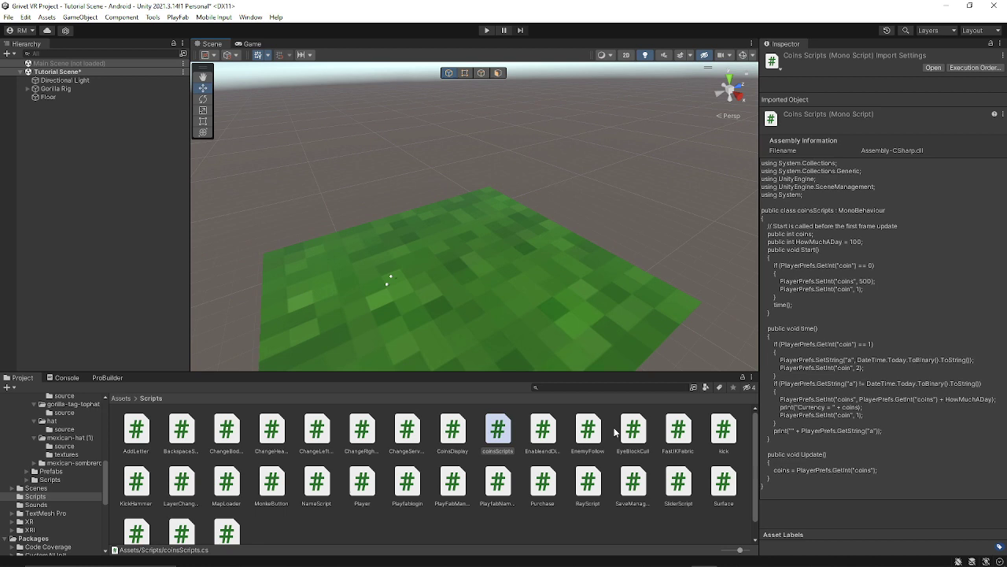
pyautogui.click(543, 482)
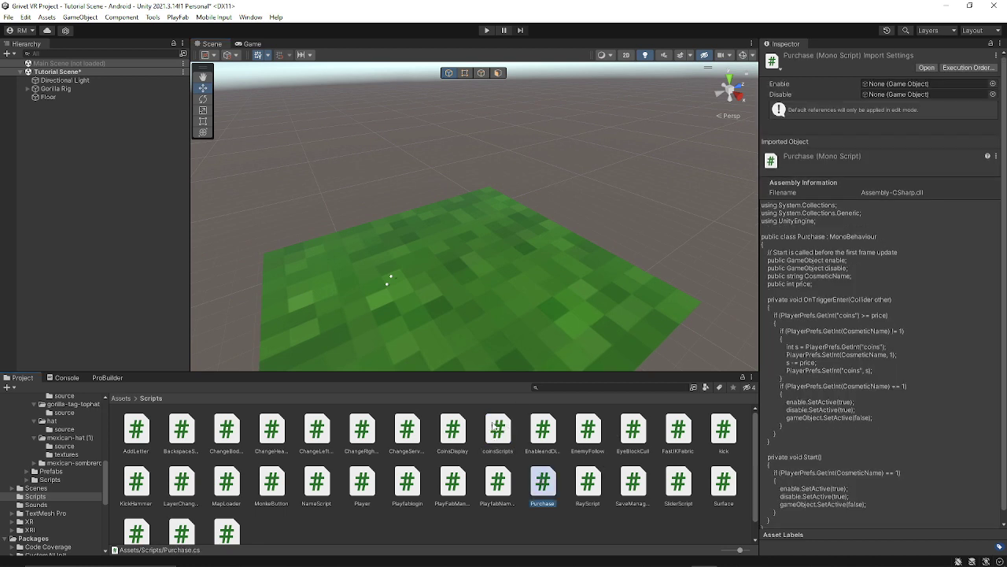
pyautogui.click(451, 436)
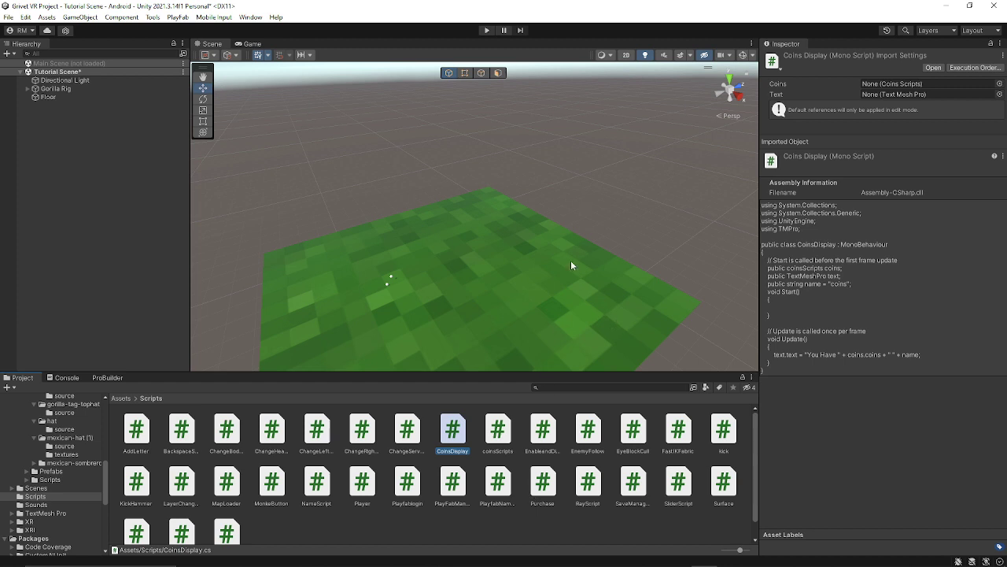
pyautogui.click(543, 482)
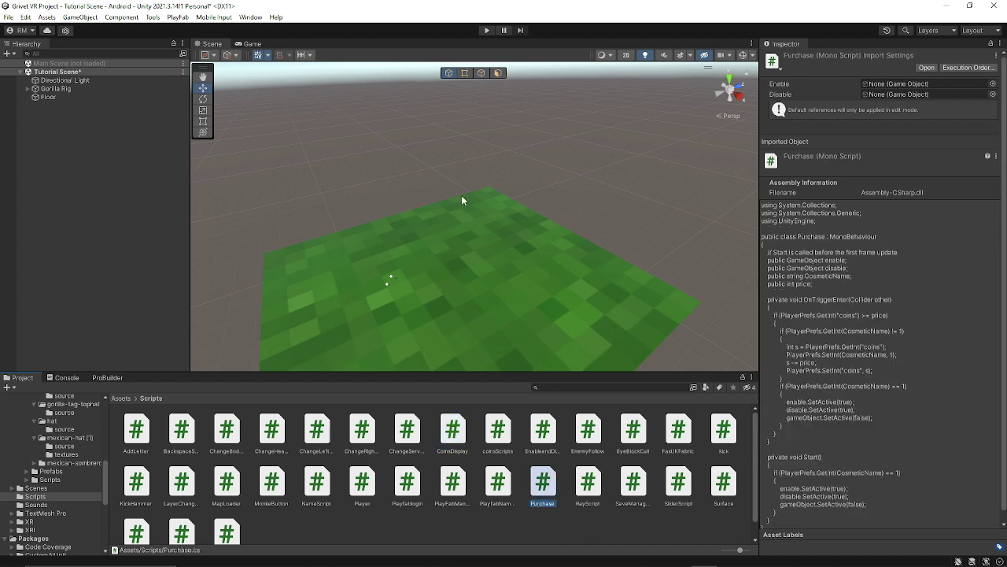
pyautogui.click(502, 430)
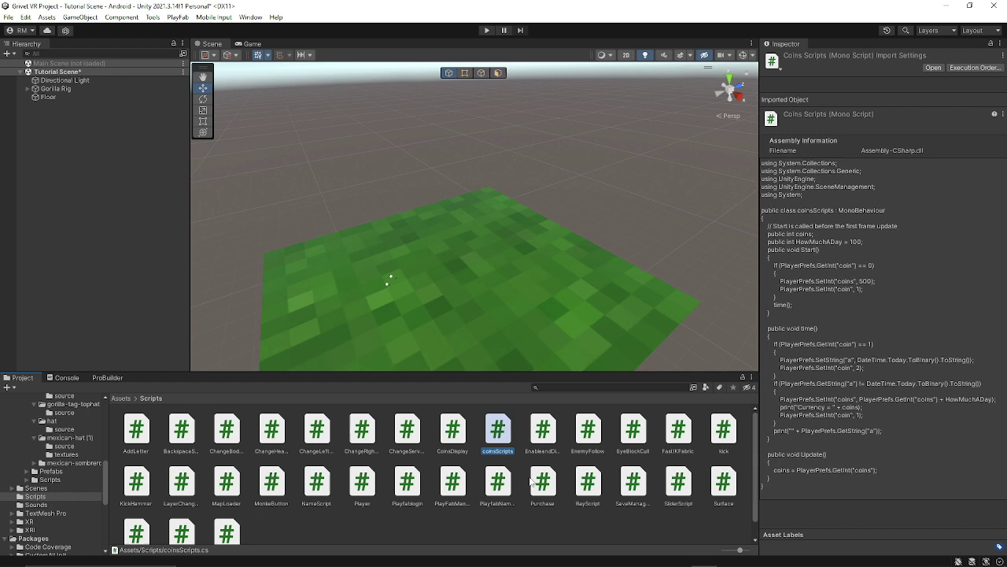
pyautogui.click(537, 479)
# Add a cube to the scene and move it to the floor's edge, at about X -178.1, Y 2.5, Z 214.
pyautogui.click(485, 327)
pyautogui.moveTo(522, 338); pyautogui.dragTo(504, 347, button='right')
pyautogui.press('w')
pyautogui.click(7, 54)
pyautogui.moveTo(83, 90)
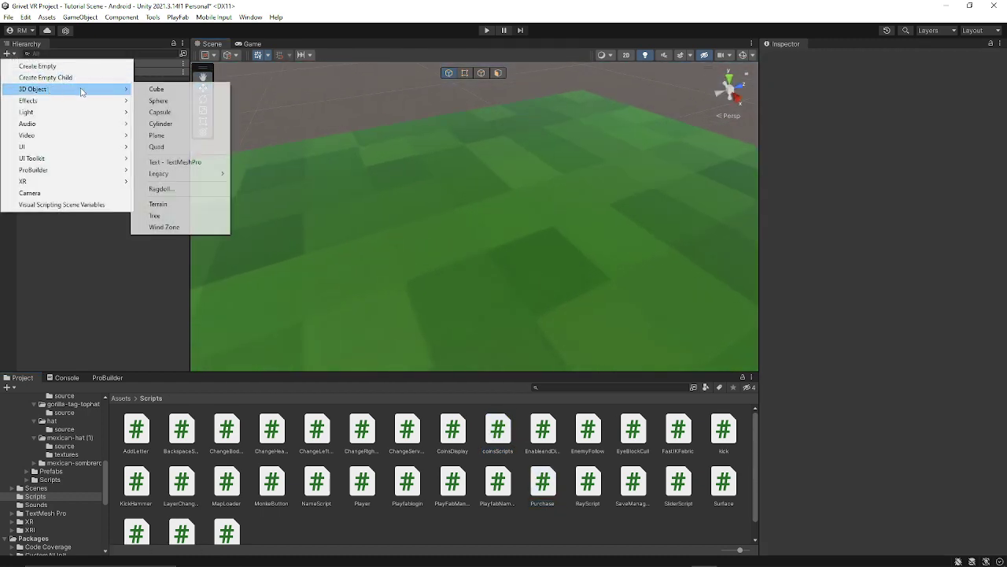
pyautogui.click(160, 82)
pyautogui.moveTo(354, 121); pyautogui.dragTo(393, 118, button='right')
pyautogui.moveTo(548, 217); pyautogui.dragTo(452, 188)
pyautogui.moveTo(405, 144); pyautogui.dragTo(410, 174)
pyautogui.moveTo(431, 174); pyautogui.dragTo(506, 155, button='right')
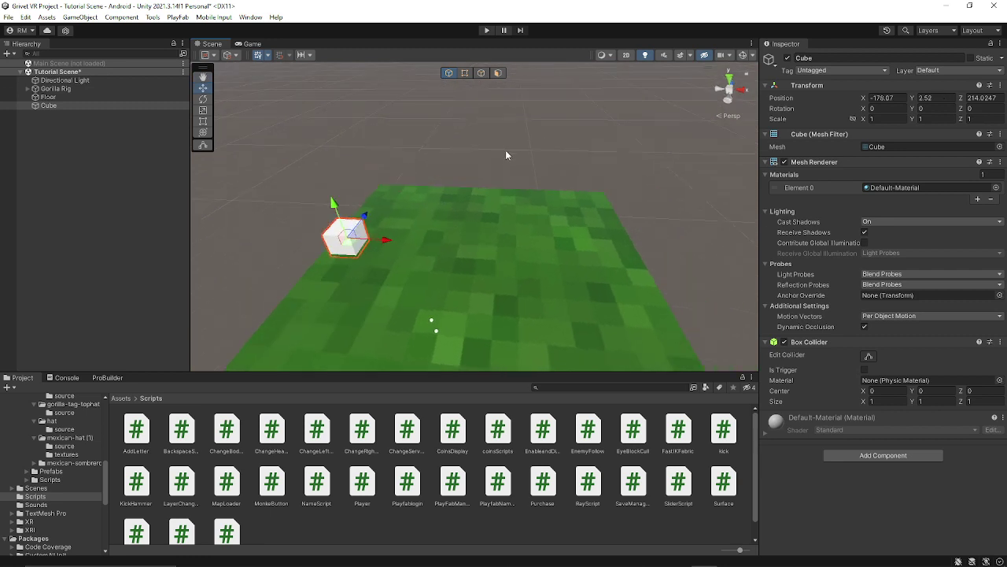
# Duplicate the cube and move the copy along the X axis to about -167.9.
pyautogui.hotkey('ctrl', 'd')
pyautogui.moveTo(385, 239); pyautogui.dragTo(892, 244)
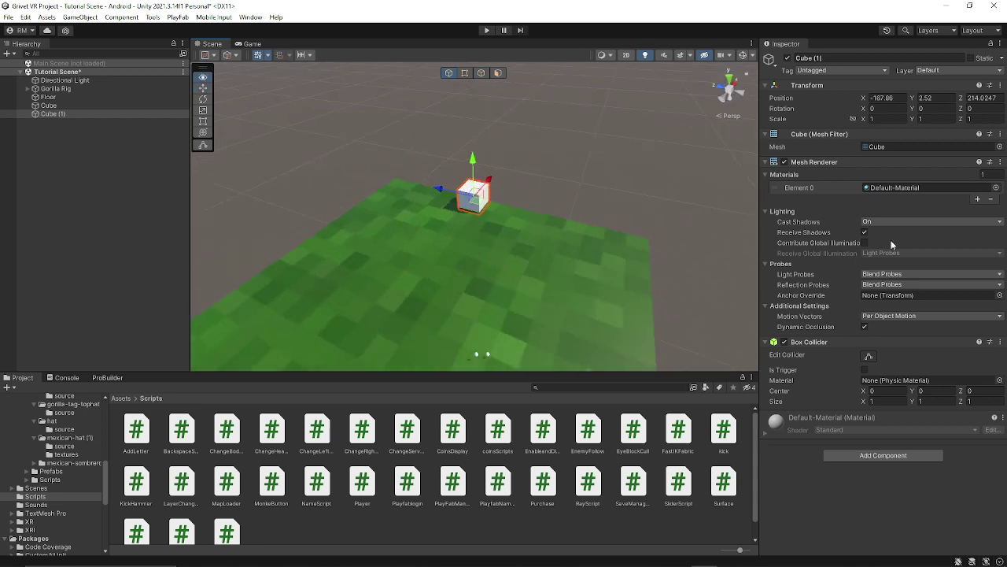
# Stretch and thin the duplicated cube into an upright door panel, scaled to about 0.025 by 3.7 by 4.48.
pyautogui.click(204, 121)
pyautogui.moveTo(391, 154); pyautogui.dragTo(422, 123, button='right')
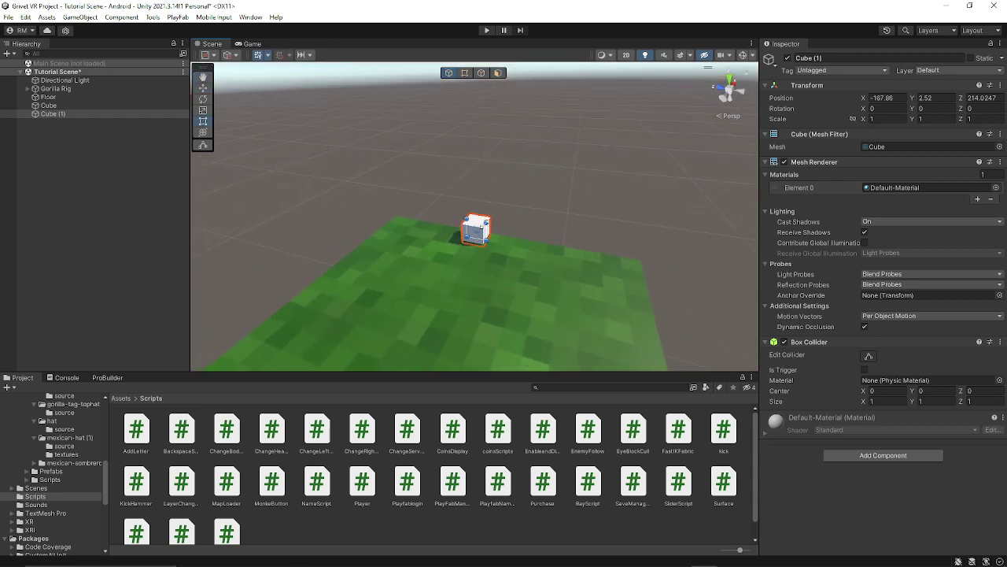
pyautogui.moveTo(487, 218); pyautogui.dragTo(577, 171)
pyautogui.click(629, 182)
pyautogui.moveTo(630, 183); pyautogui.dragTo(390, 222, button='right')
pyautogui.press('s')
pyautogui.press('d')
pyautogui.click(443, 191)
pyautogui.moveTo(464, 195); pyautogui.dragTo(485, 190)
pyautogui.click(538, 179)
pyautogui.press('w')
pyautogui.moveTo(539, 179); pyautogui.dragTo(403, 187, button='right')
pyautogui.press('w')
pyautogui.press('s')
# Make the door panel Cube (1) a child of Cube in the scene hierarchy.
pyautogui.click(391, 185)
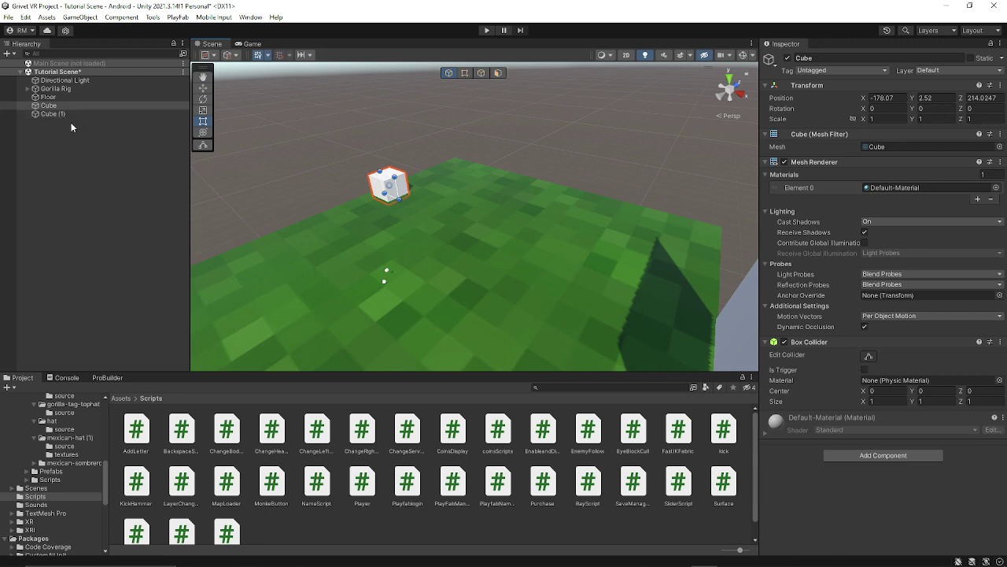
pyautogui.moveTo(69, 114); pyautogui.dragTo(78, 105)
pyautogui.keyDown('alt'); pyautogui.moveTo(421, 135); pyautogui.dragTo(564, 123); pyautogui.keyUp('alt')
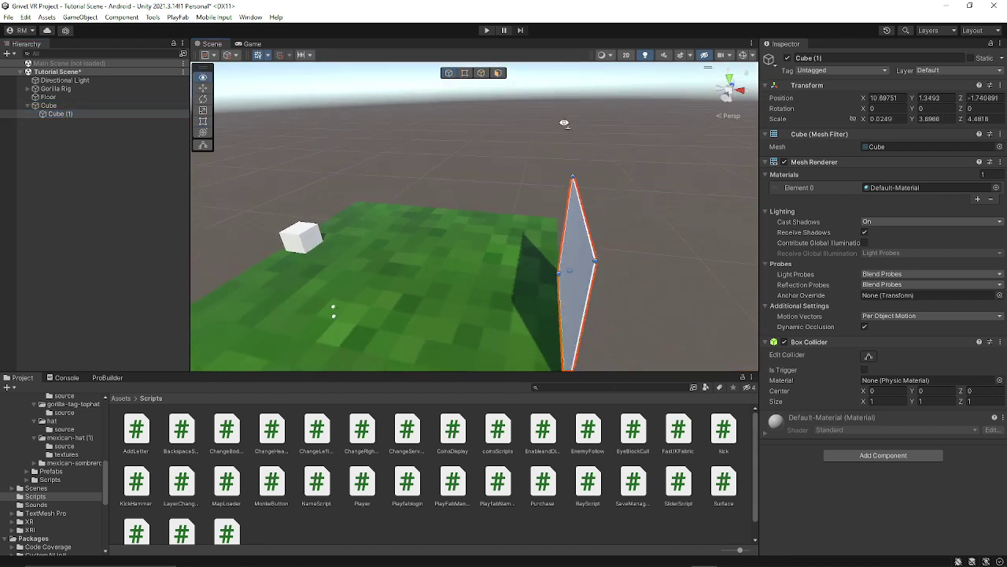
pyautogui.moveTo(565, 123); pyautogui.dragTo(566, 133, button='right')
pyautogui.press('s')
# Attach the Purchase script to the parent Cube.
pyautogui.click(43, 106)
pyautogui.moveTo(426, 158); pyautogui.dragTo(508, 189, button='right')
pyautogui.press('a')
pyautogui.press('w')
pyautogui.rightClick(71, 146)
pyautogui.click(71, 106)
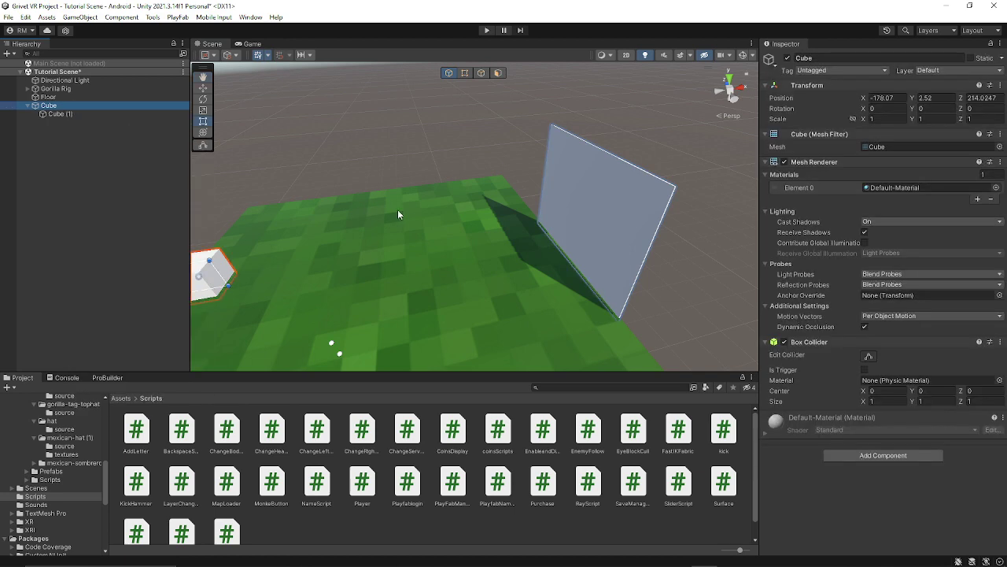
pyautogui.moveTo(531, 474); pyautogui.dragTo(873, 492)
pyautogui.doubleClick(99, 107)
pyautogui.click(99, 115)
pyautogui.moveTo(315, 128); pyautogui.dragTo(330, 153, button='right')
pyautogui.moveTo(377, 218); pyautogui.dragTo(448, 226, button='right')
pyautogui.press('w')
pyautogui.keyDown('alt'); pyautogui.moveTo(448, 225); pyautogui.dragTo(503, 237); pyautogui.keyUp('alt')
pyautogui.moveTo(503, 237); pyautogui.dragTo(511, 250, button='right')
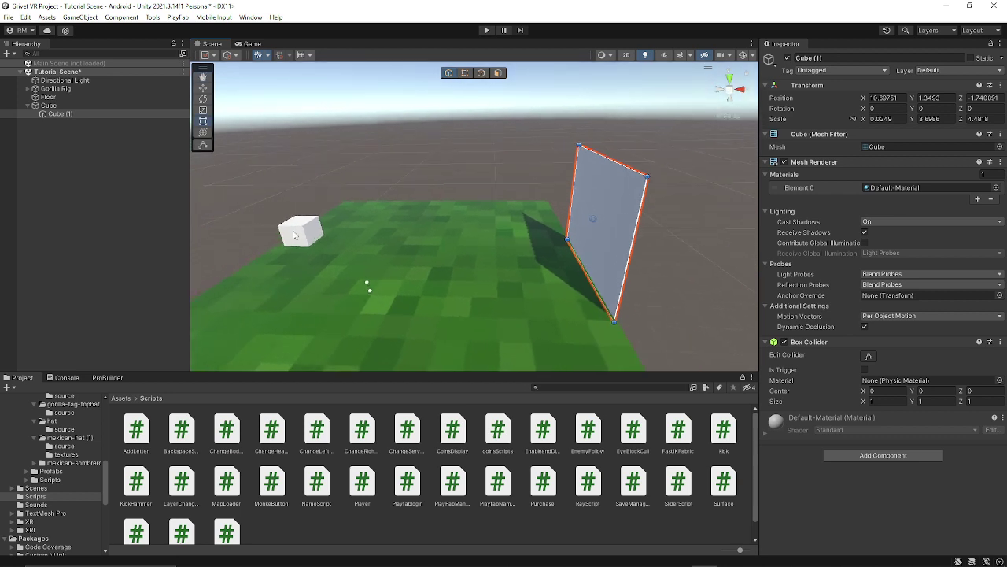
# Set the Cosmetic Name in the parent cube's Purchase script to Door.
pyautogui.click(296, 234)
pyautogui.moveTo(296, 234); pyautogui.dragTo(378, 239, button='right')
pyautogui.moveTo(572, 239); pyautogui.dragTo(385, 250, button='right')
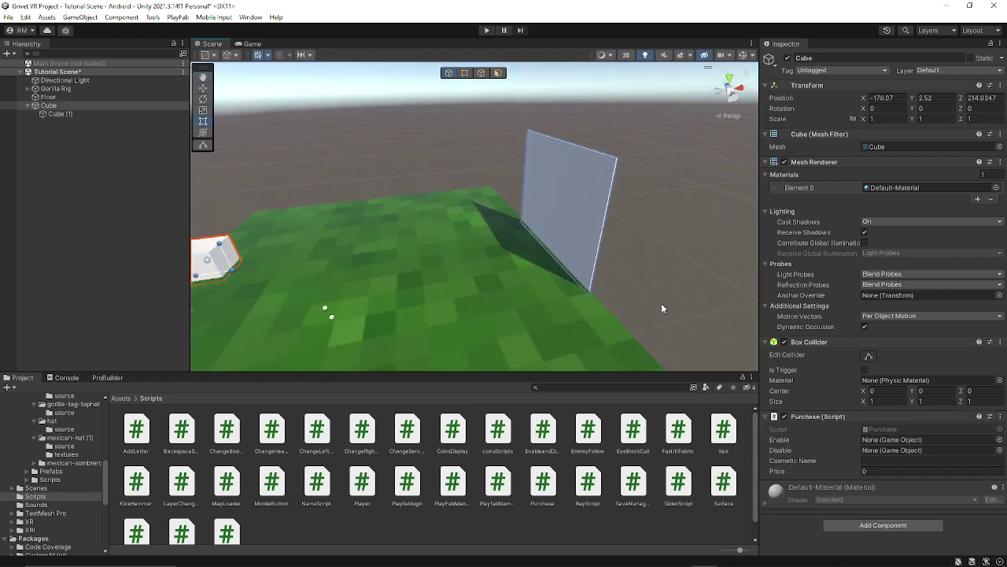
pyautogui.click(936, 460)
pyautogui.write('Door')
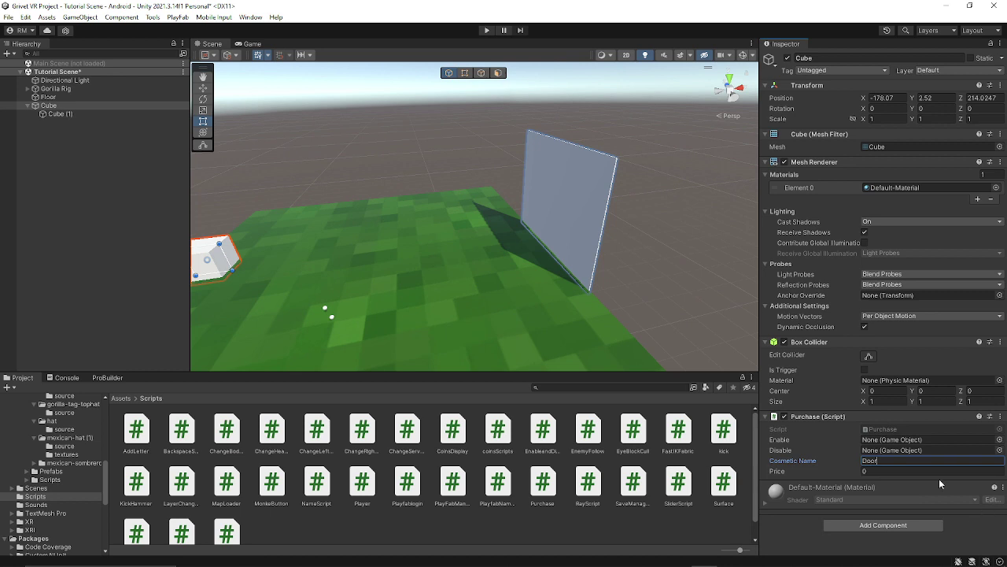
pyautogui.click(906, 472)
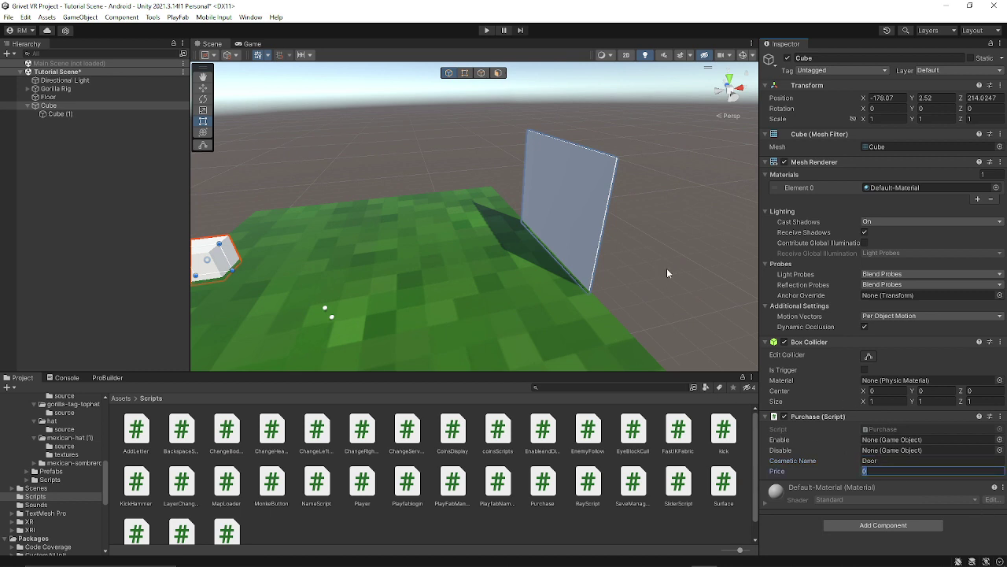
pyautogui.moveTo(666, 270)
pyautogui.mouseDown(button='right')
pyautogui.moveTo(673, 291)
pyautogui.moveTo(639, 266)
pyautogui.moveTo(660, 270)
pyautogui.mouseUp(button='right')
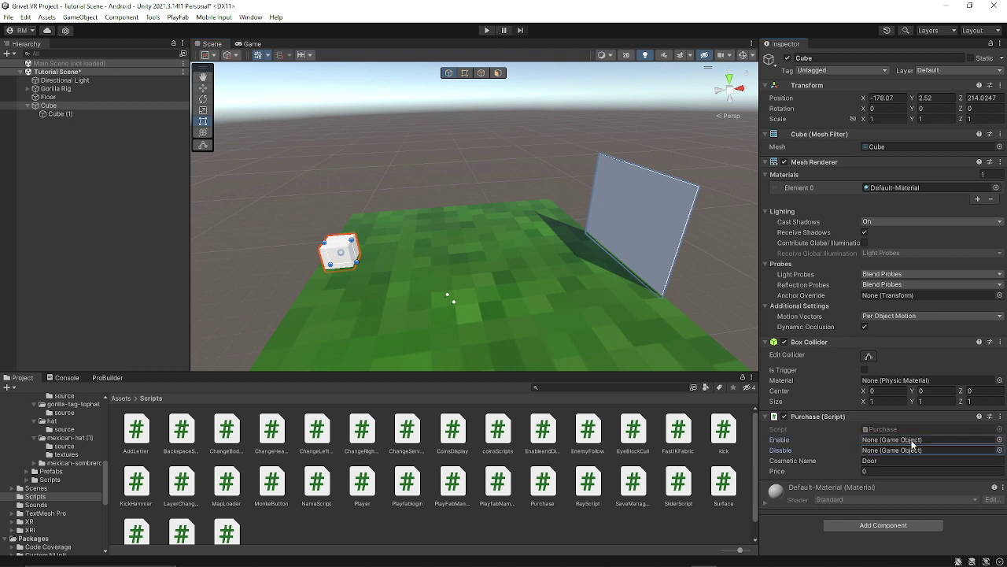
pyautogui.moveTo(655, 303); pyautogui.dragTo(687, 326, button='right')
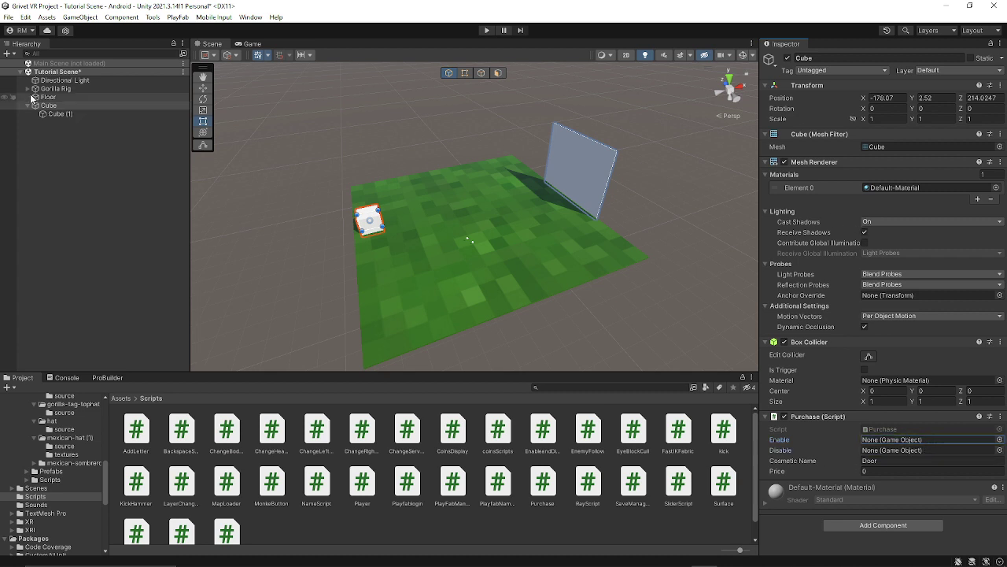
pyautogui.moveTo(498, 298); pyautogui.dragTo(309, 284, button='right')
pyautogui.press('w')
pyautogui.click(480, 303)
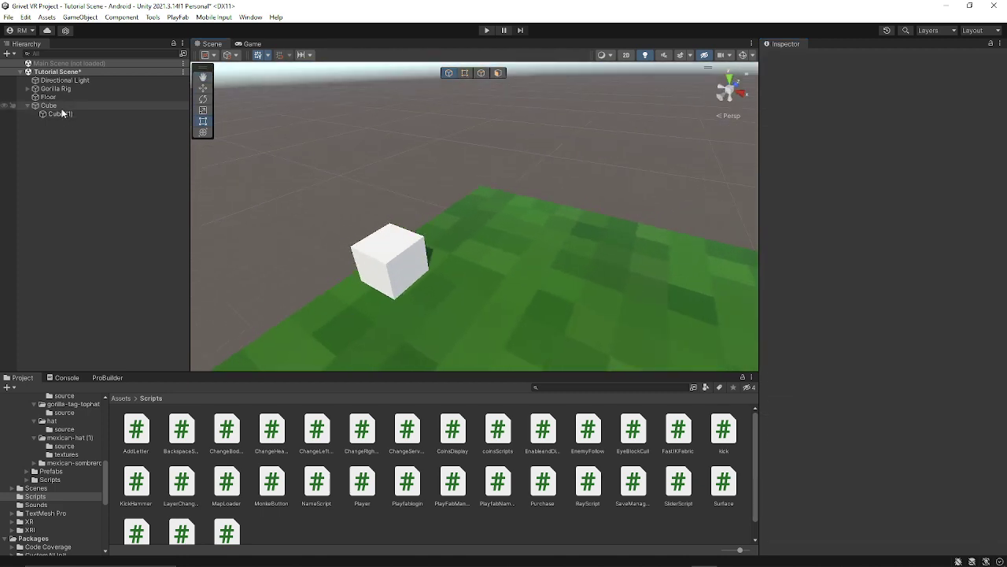
pyautogui.moveTo(354, 169); pyautogui.dragTo(338, 208, button='right')
pyautogui.click(385, 223)
pyautogui.press('s')
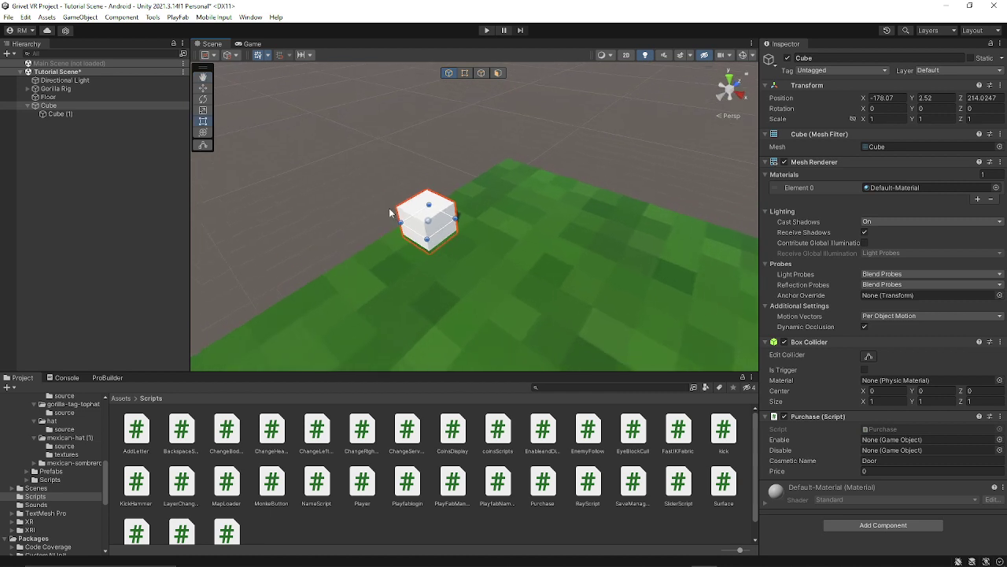
pyautogui.click(540, 268)
pyautogui.moveTo(540, 270); pyautogui.dragTo(546, 264, button='right')
# Duplicate the parent Cube and delete the door panel nested under the copy.
pyautogui.click(429, 230)
pyautogui.moveTo(430, 231); pyautogui.dragTo(403, 229, button='right')
pyautogui.press('s')
pyautogui.hotkey('ctrl', 'd')
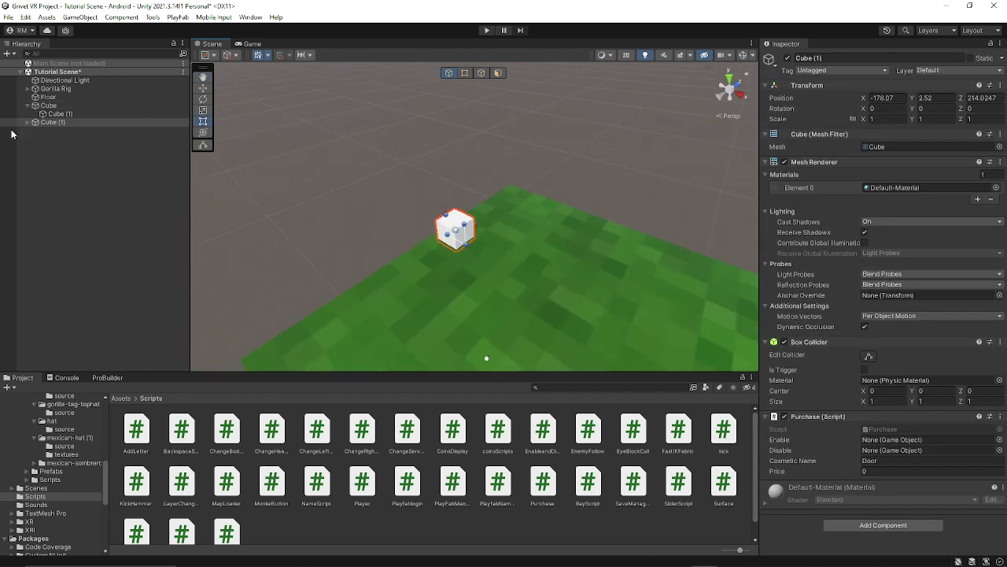
pyautogui.click(34, 123)
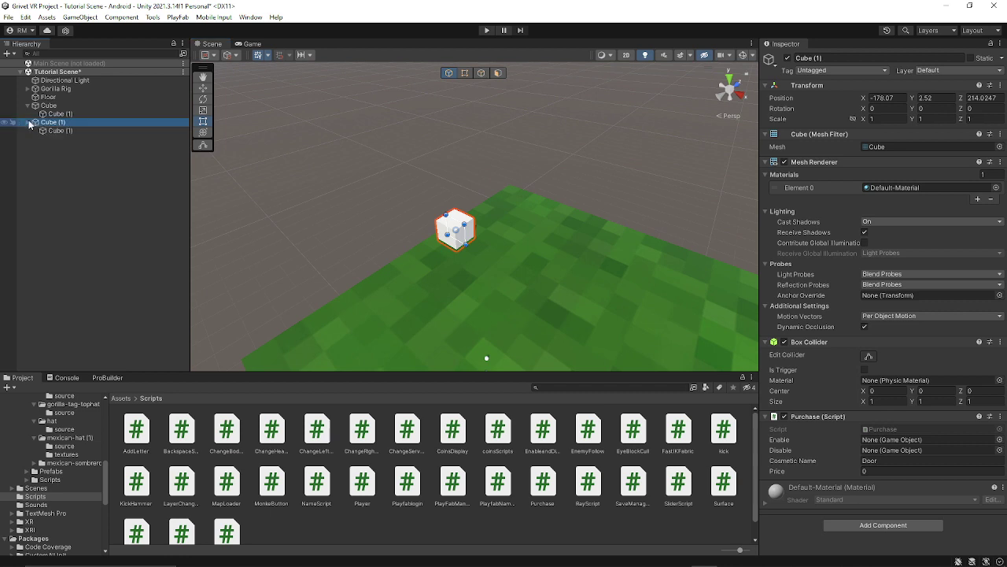
pyautogui.rightClick(68, 132)
pyautogui.click(86, 209)
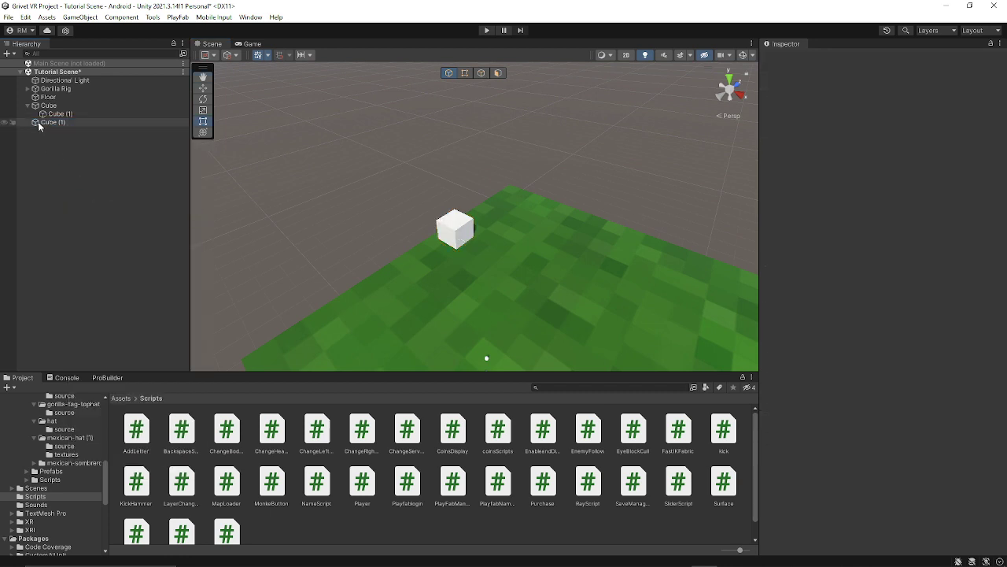
# Try deleting the duplicated top-level Cube (1), and undo the deletion.
pyautogui.moveTo(260, 146); pyautogui.dragTo(385, 133, button='right')
pyautogui.press('s')
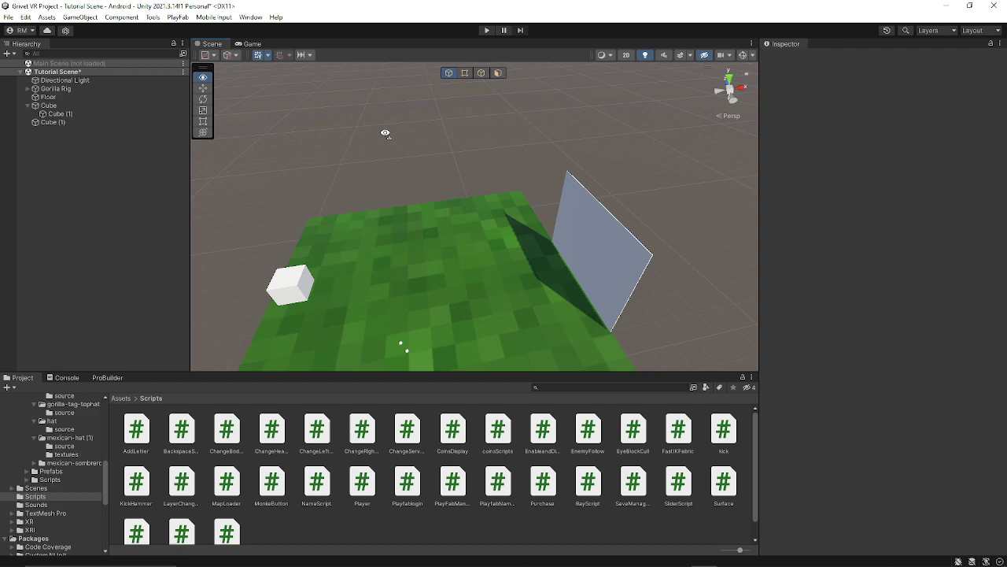
pyautogui.keyDown('alt'); pyautogui.moveTo(386, 134); pyautogui.dragTo(403, 135); pyautogui.keyUp('alt')
pyautogui.click(83, 123)
pyautogui.rightClick(108, 122)
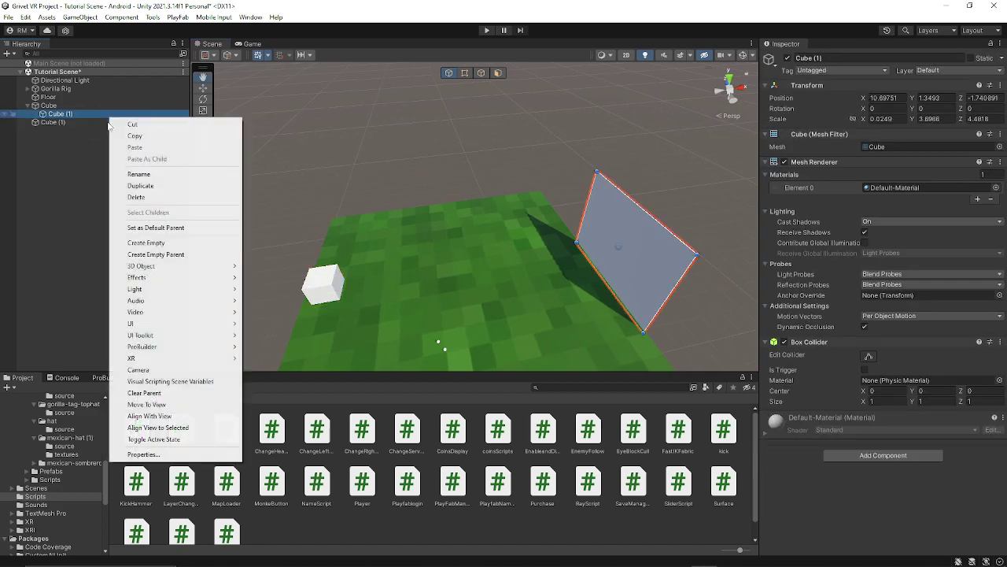
pyautogui.click(78, 124)
pyautogui.rightClick(79, 124)
pyautogui.click(124, 205)
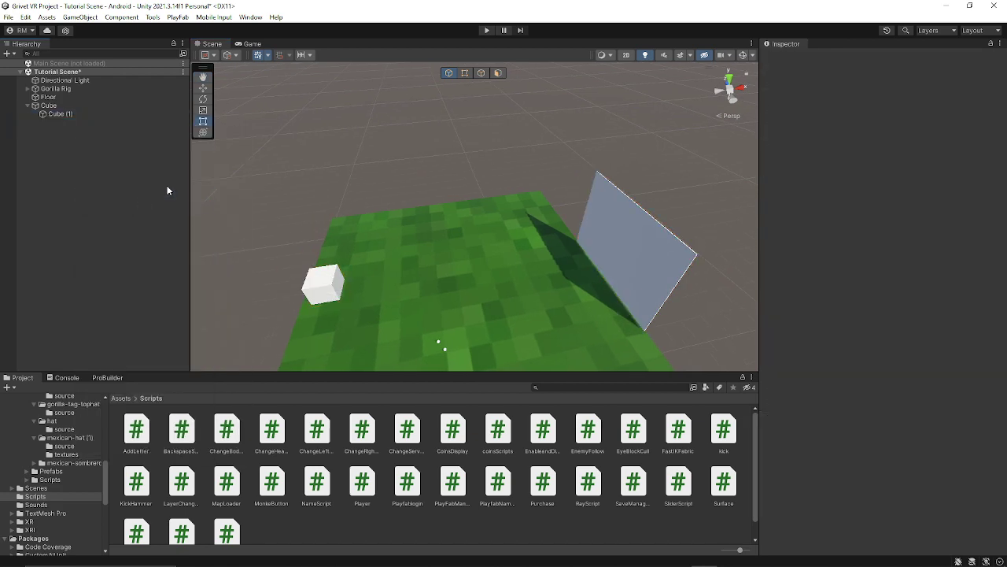
pyautogui.hotkey('ctrl', 'z')
# Apply the pink patterned DefaultMaterial_Base_Color from the party-hat Materials folder to Cube and the top-level Cube (1).
pyautogui.moveTo(421, 146); pyautogui.dragTo(454, 186)
pyautogui.moveTo(454, 186); pyautogui.dragTo(352, 202, button='right')
pyautogui.press('w')
pyautogui.scroll(5, 48, 495)
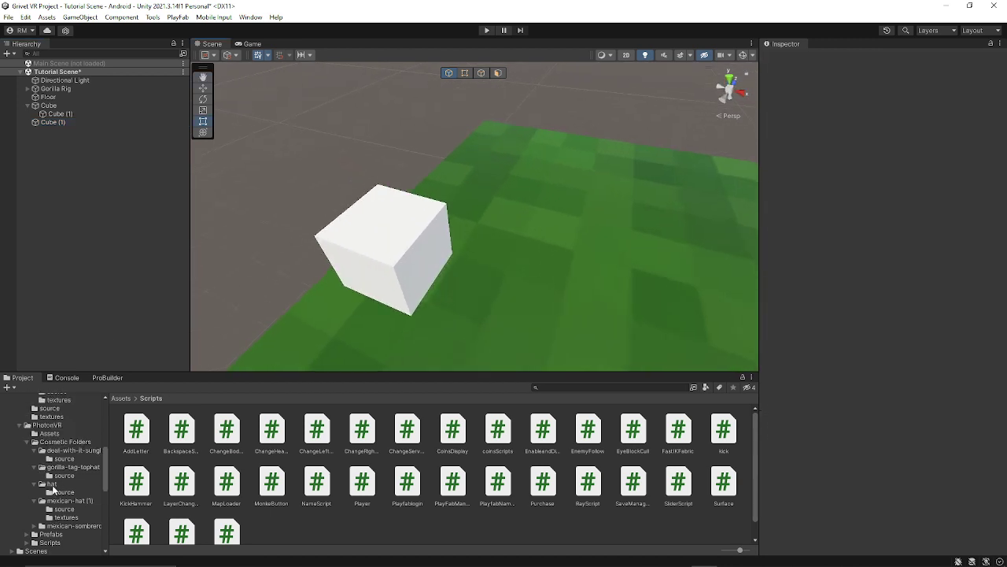
pyautogui.click(54, 452)
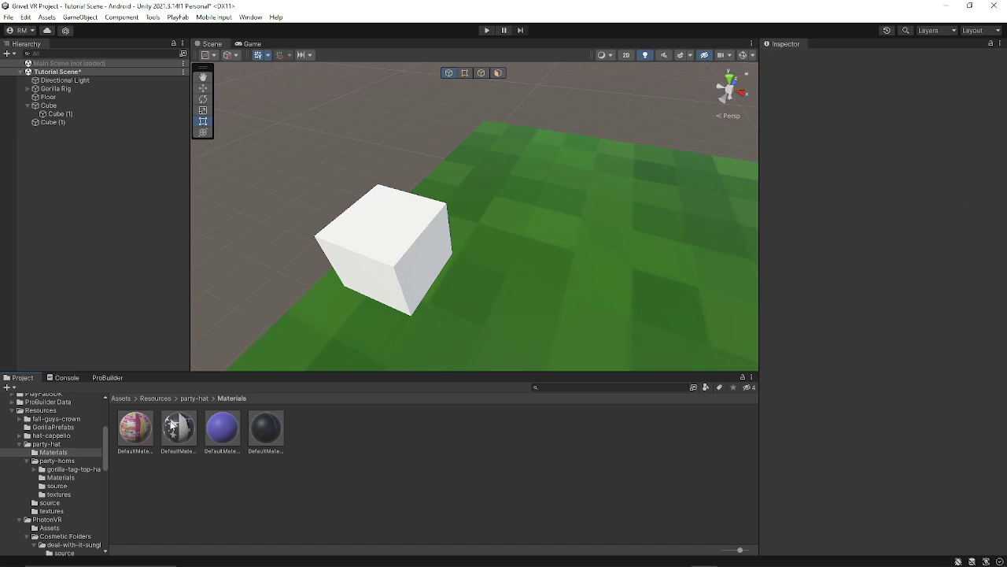
pyautogui.moveTo(138, 432); pyautogui.dragTo(101, 106)
pyautogui.moveTo(295, 150); pyautogui.dragTo(380, 120, button='right')
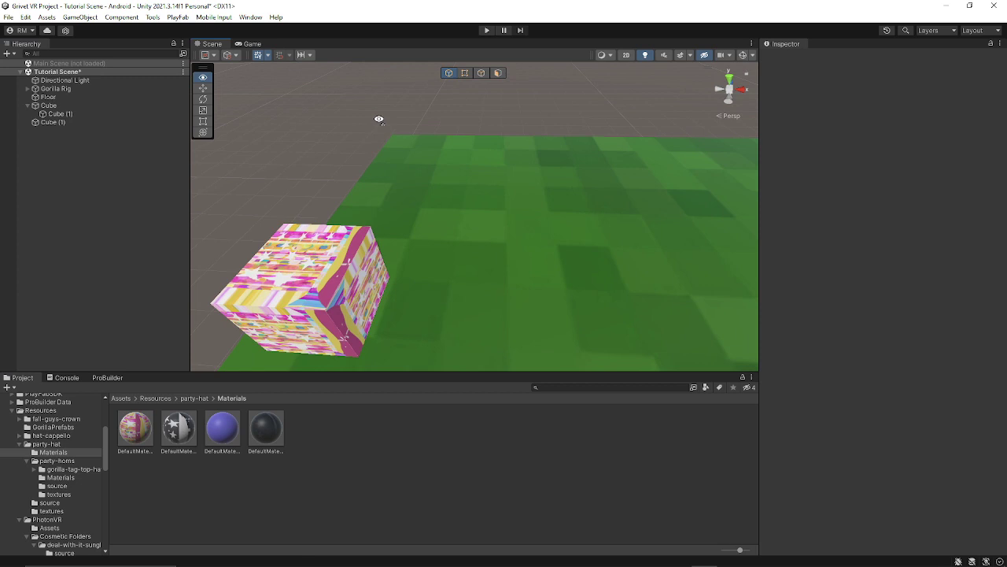
pyautogui.moveTo(156, 422); pyautogui.dragTo(289, 286)
pyautogui.moveTo(76, 168); pyautogui.dragTo(72, 124)
# Try deleting the pink patterned top-level Cube (1), and restore it by undoing.
pyautogui.scroll(-4, 431, 130)
pyautogui.click(407, 251)
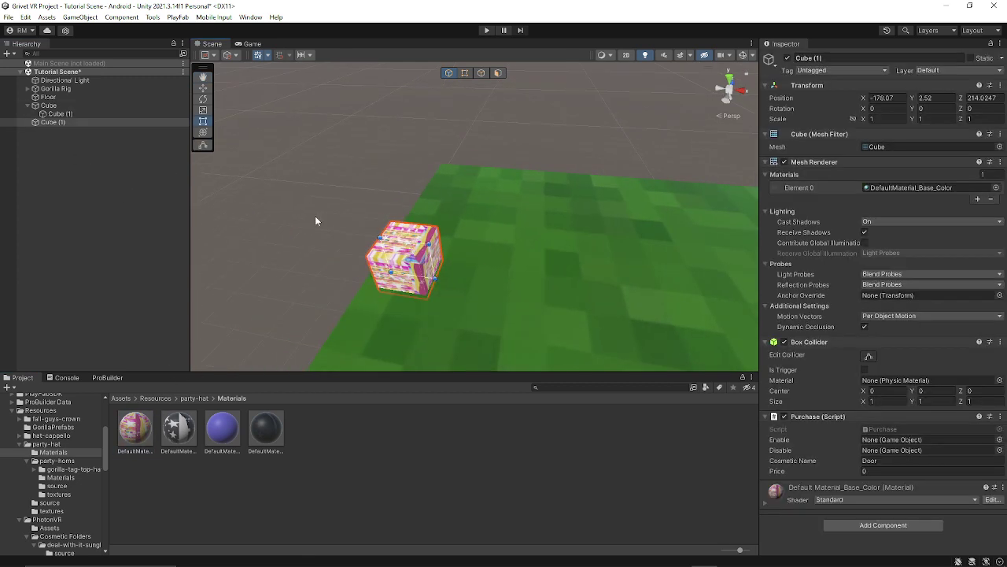
pyautogui.rightClick(106, 121)
pyautogui.click(196, 201)
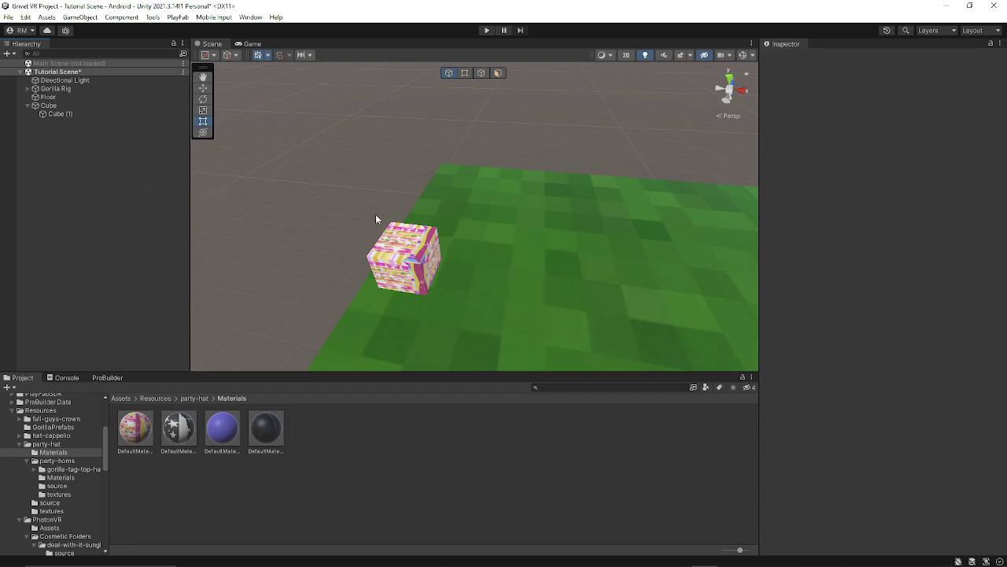
pyautogui.hotkey('ctrl', 'z')
pyautogui.moveTo(477, 122); pyautogui.dragTo(519, 156)
pyautogui.scroll(-4, 519, 156)
pyautogui.moveTo(519, 155); pyautogui.dragTo(543, 150, button='right')
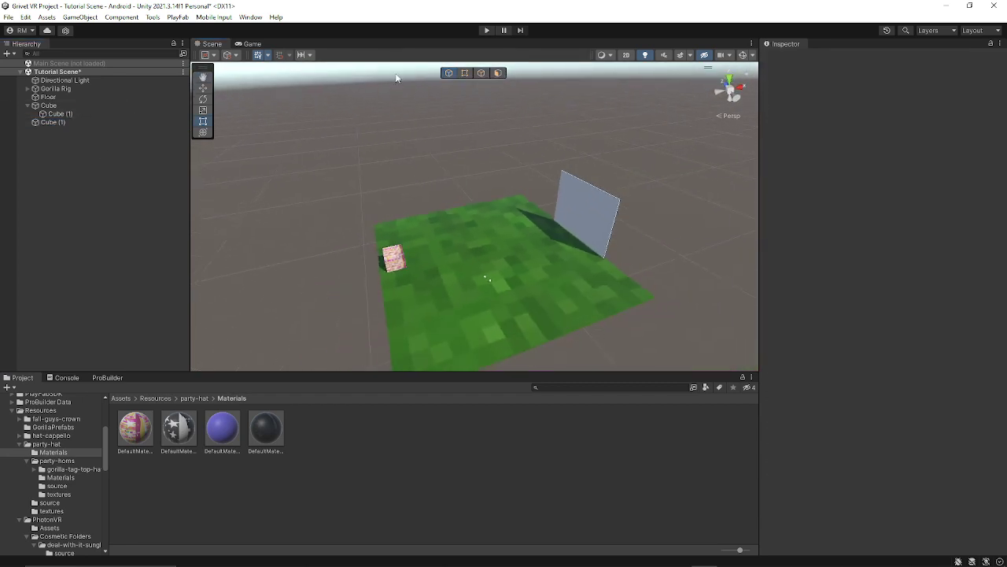
# Examine the pink patterned Cube's components, including its Purchase script, and its placement relative to the door panel.
pyautogui.moveTo(399, 79); pyautogui.dragTo(337, 406, button='right')
pyautogui.press('w')
pyautogui.press('s')
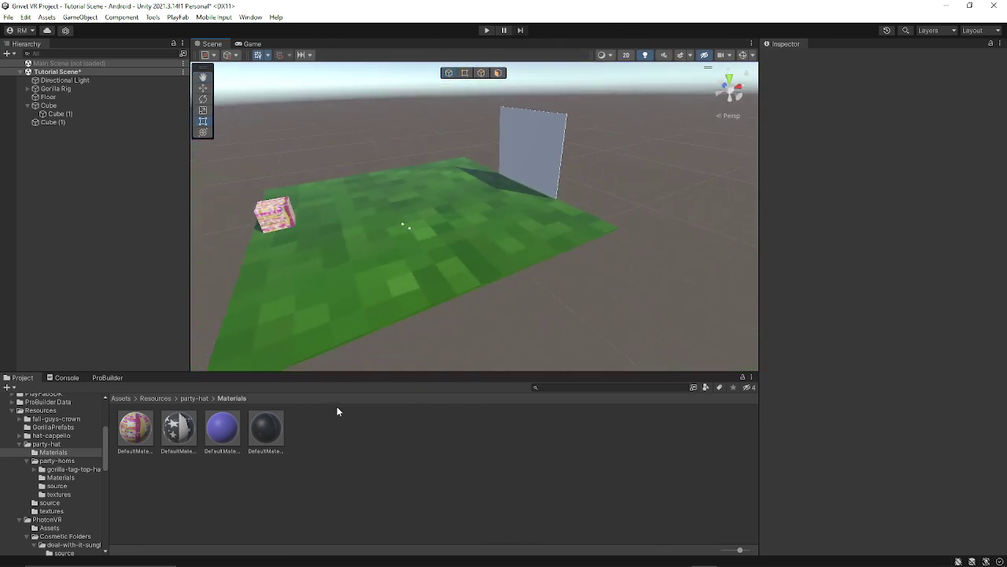
pyautogui.click(116, 104)
pyautogui.moveTo(437, 221); pyautogui.dragTo(392, 266, button='right')
pyautogui.press('s')
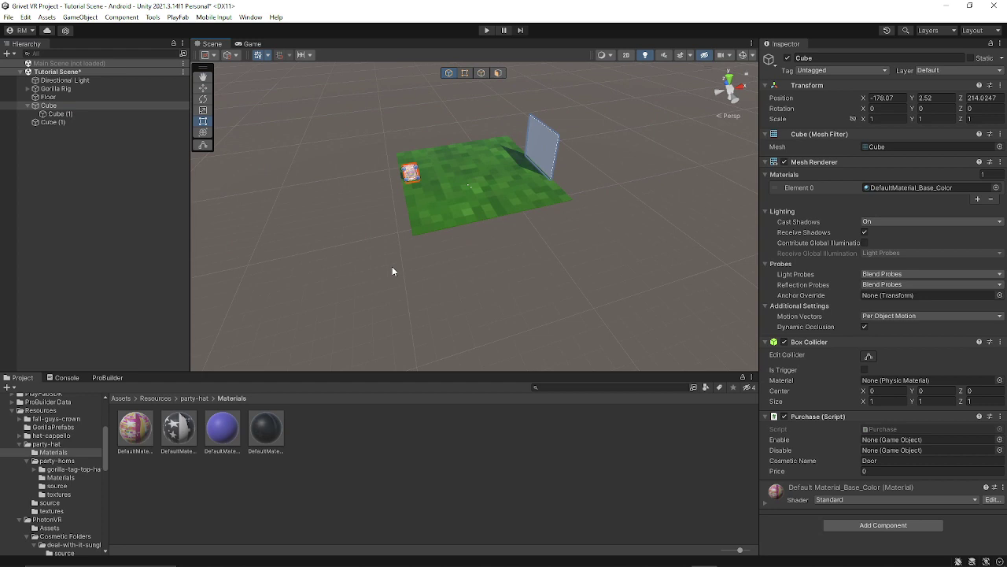
pyautogui.moveTo(445, 210); pyautogui.dragTo(437, 200, button='right')
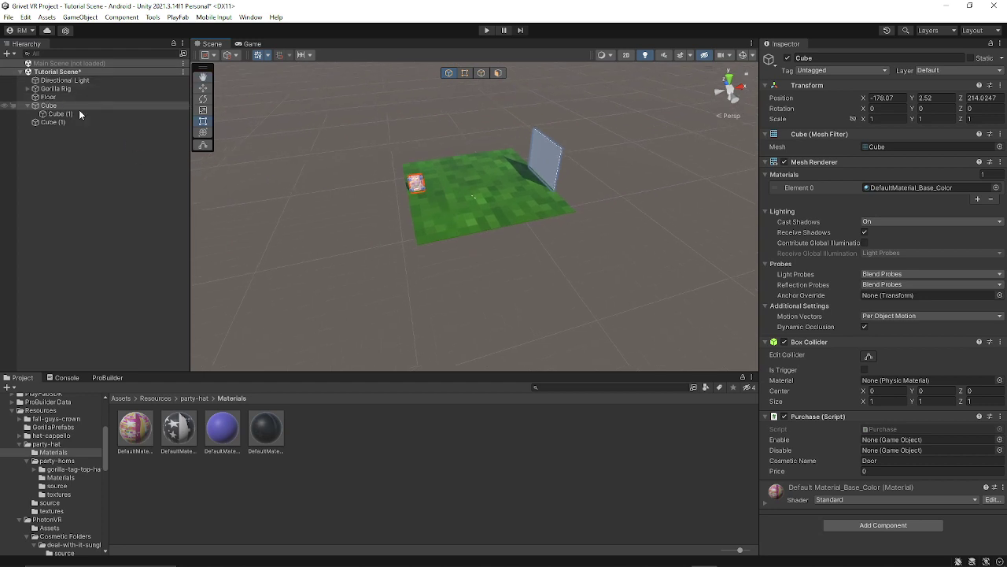
pyautogui.moveTo(206, 207); pyautogui.dragTo(229, 137, button='right')
pyautogui.press('w')
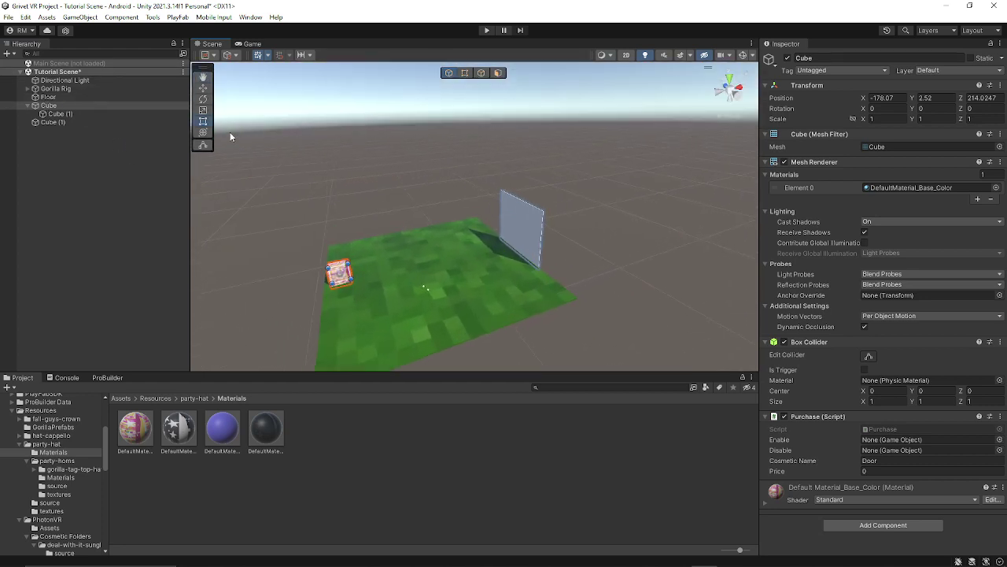
pyautogui.moveTo(658, 279); pyautogui.dragTo(551, 281, button='right')
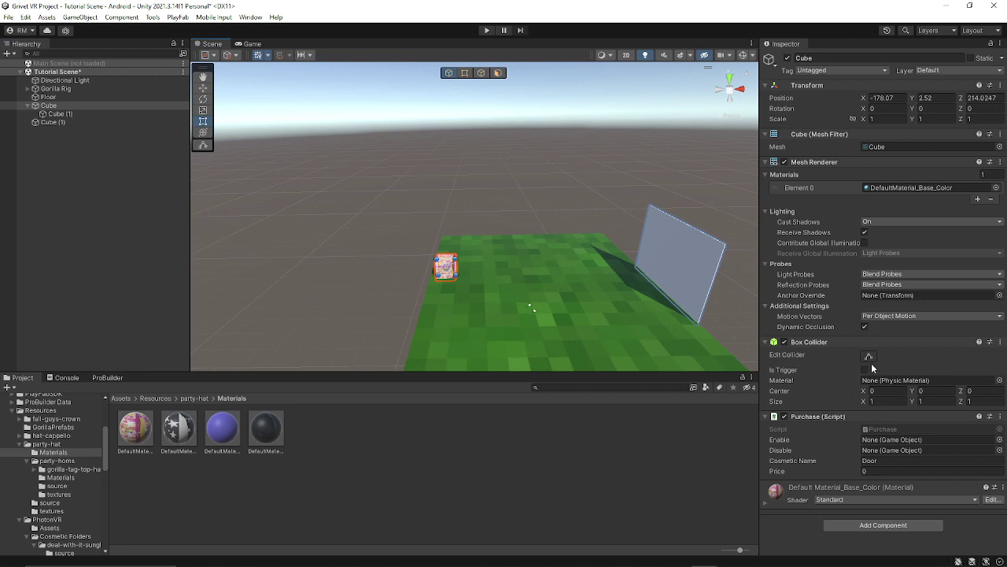
pyautogui.press('w')
pyautogui.moveTo(618, 321); pyautogui.dragTo(716, 409, button='right')
pyautogui.click(715, 409)
# Save the Tutorial Scene.
pyautogui.scroll(-5, 553, 285)
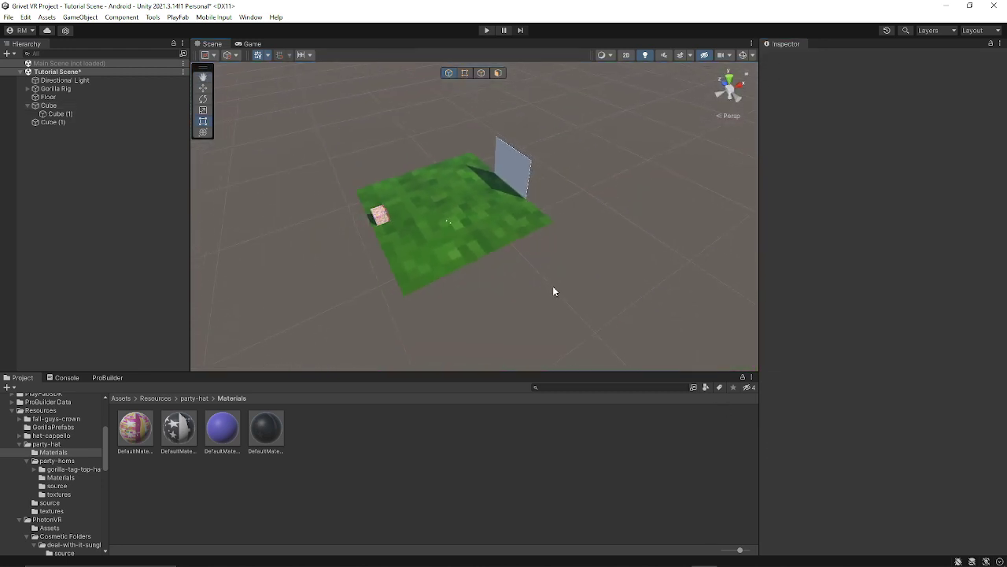
pyautogui.moveTo(552, 285); pyautogui.dragTo(542, 282, button='right')
pyautogui.click(8, 16)
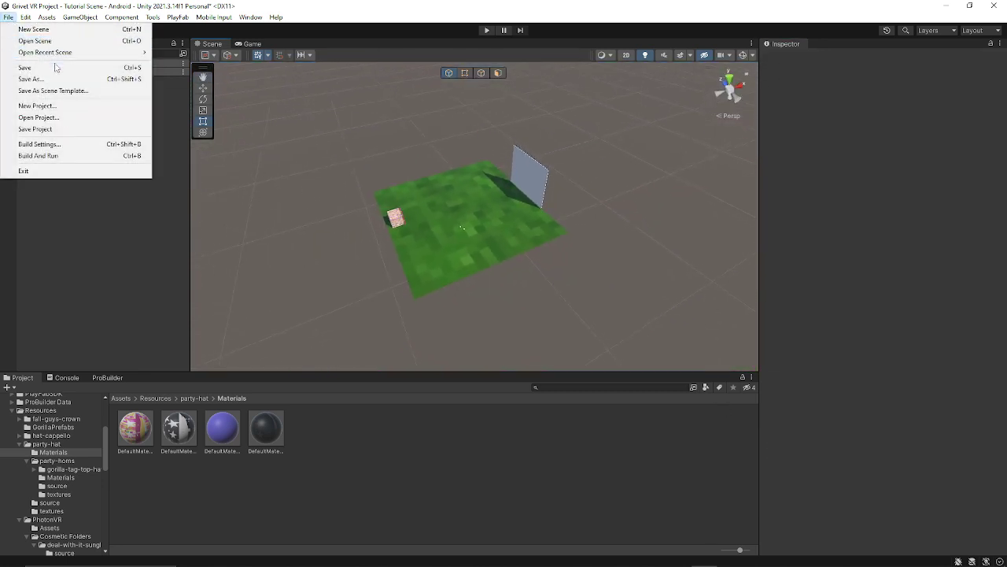
pyautogui.click(23, 64)
# Duplicate the door panel nested under Cube.
pyautogui.press('w')
pyautogui.moveTo(404, 113); pyautogui.dragTo(478, 196, button='right')
pyautogui.press('s')
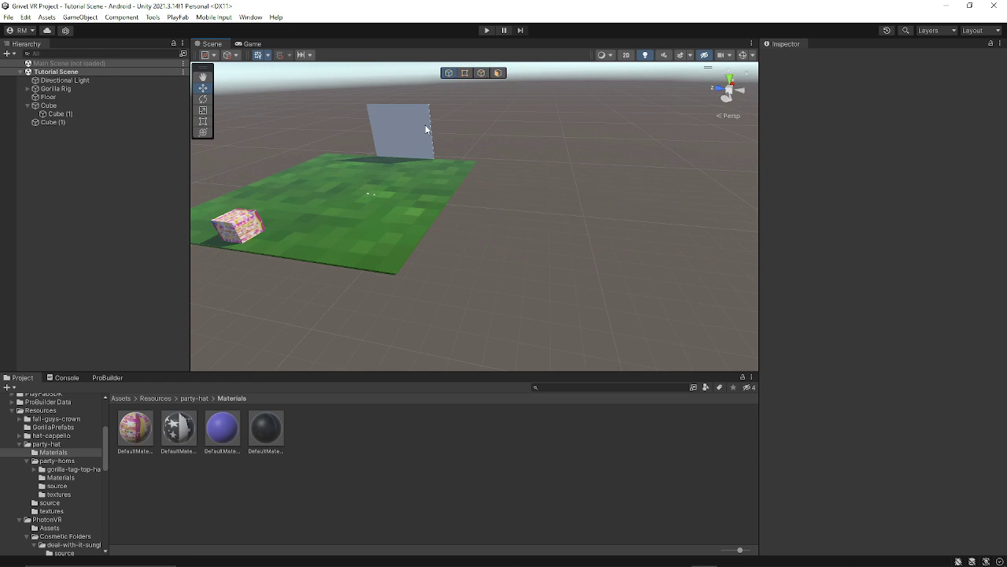
pyautogui.click(428, 129)
pyautogui.moveTo(427, 129); pyautogui.dragTo(592, 145, button='right')
pyautogui.hotkey('ctrl', 'd')
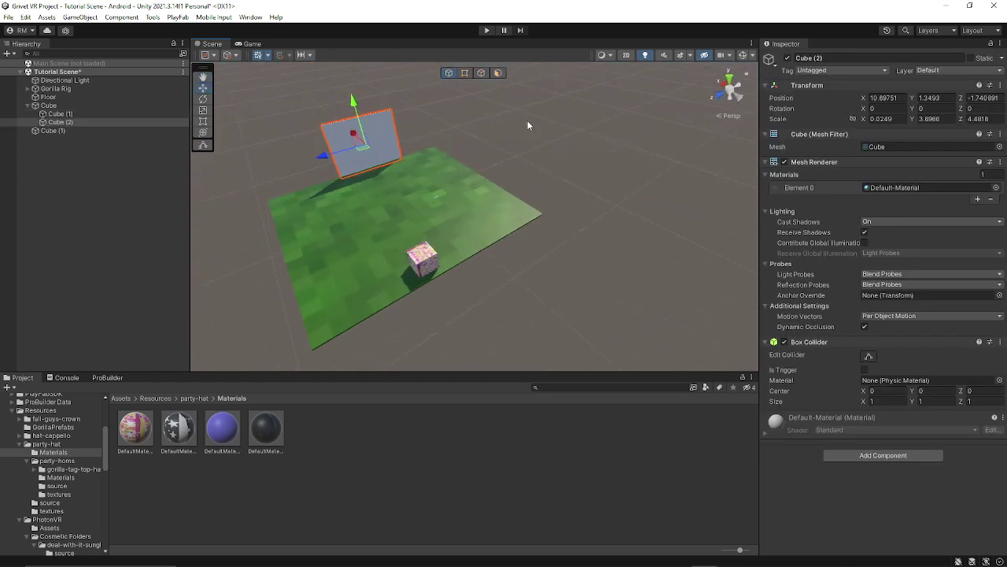
# Move the duplicated door panel sideways along its Z axis so it stands beside the original with a narrow gap.
pyautogui.moveTo(332, 141); pyautogui.dragTo(307, 150, button='right')
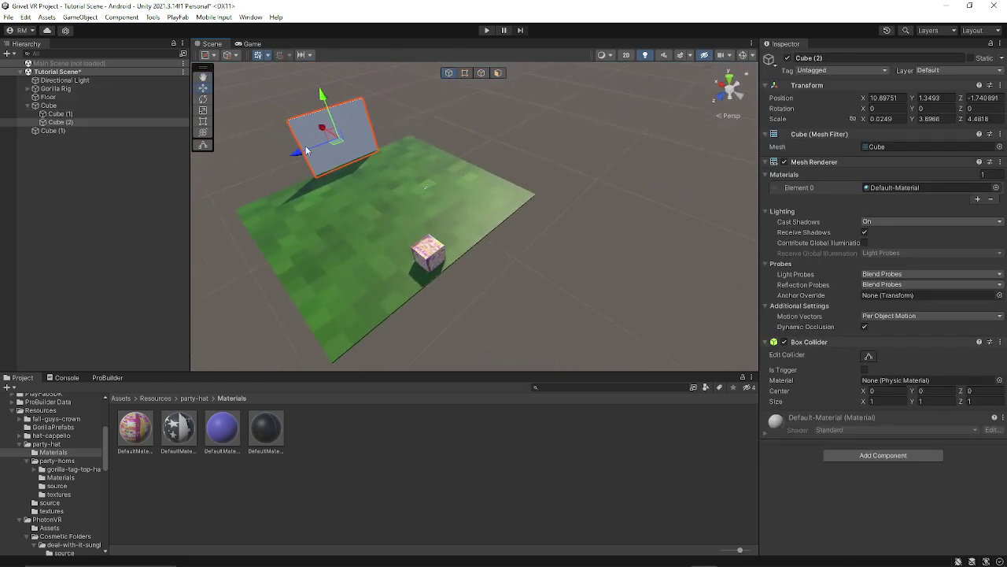
pyautogui.moveTo(305, 154); pyautogui.dragTo(201, 195)
pyautogui.click(311, 157)
pyautogui.moveTo(307, 169); pyautogui.dragTo(222, 200)
pyautogui.click(381, 118)
pyautogui.moveTo(381, 118); pyautogui.dragTo(303, 120, button='right')
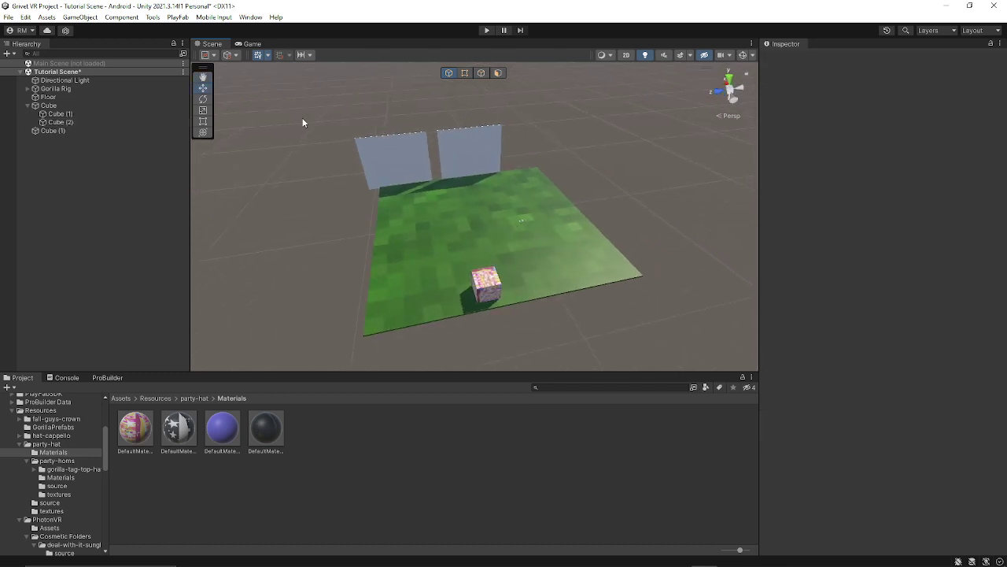
pyautogui.moveTo(421, 193); pyautogui.dragTo(322, 479, button='right')
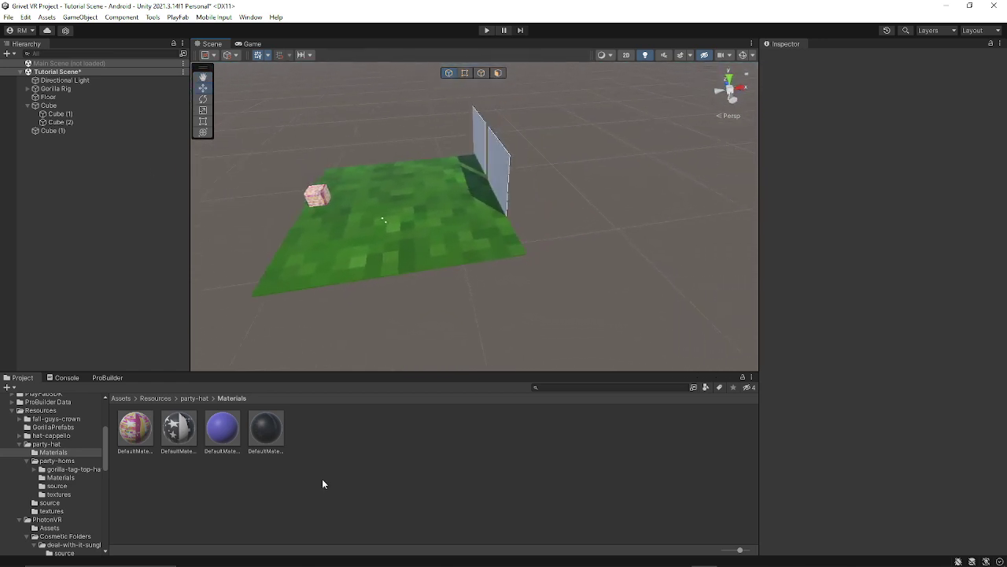